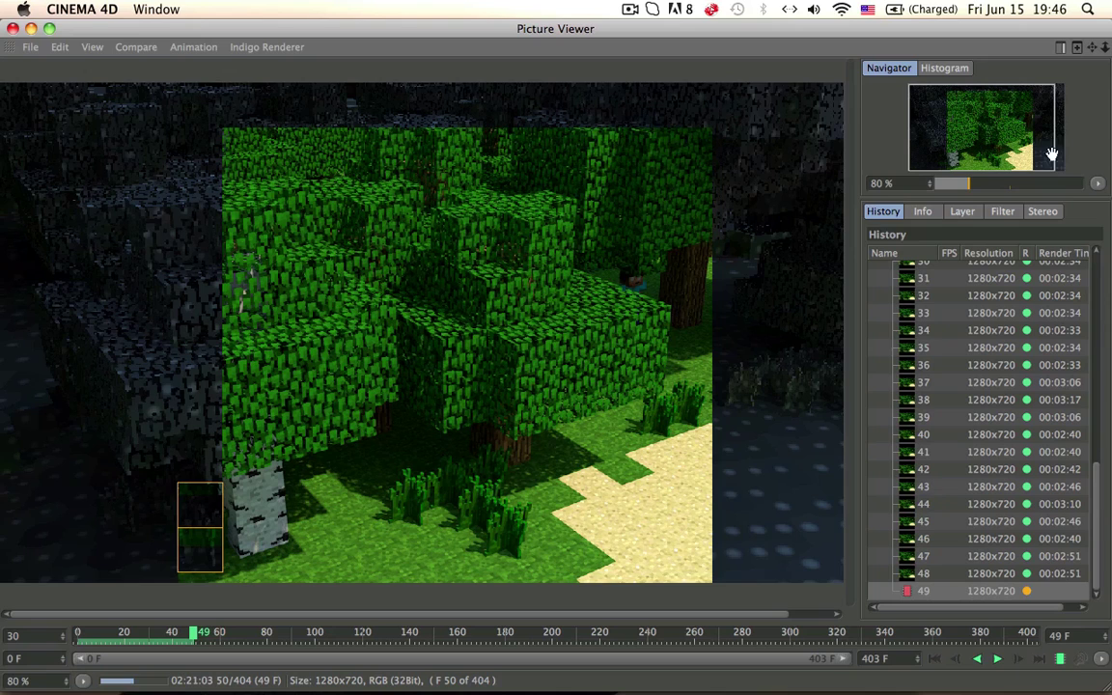
Examine the frame 49 render in the Picture Viewer across its full width.
left_click_drag(1019, 130, 971, 119)
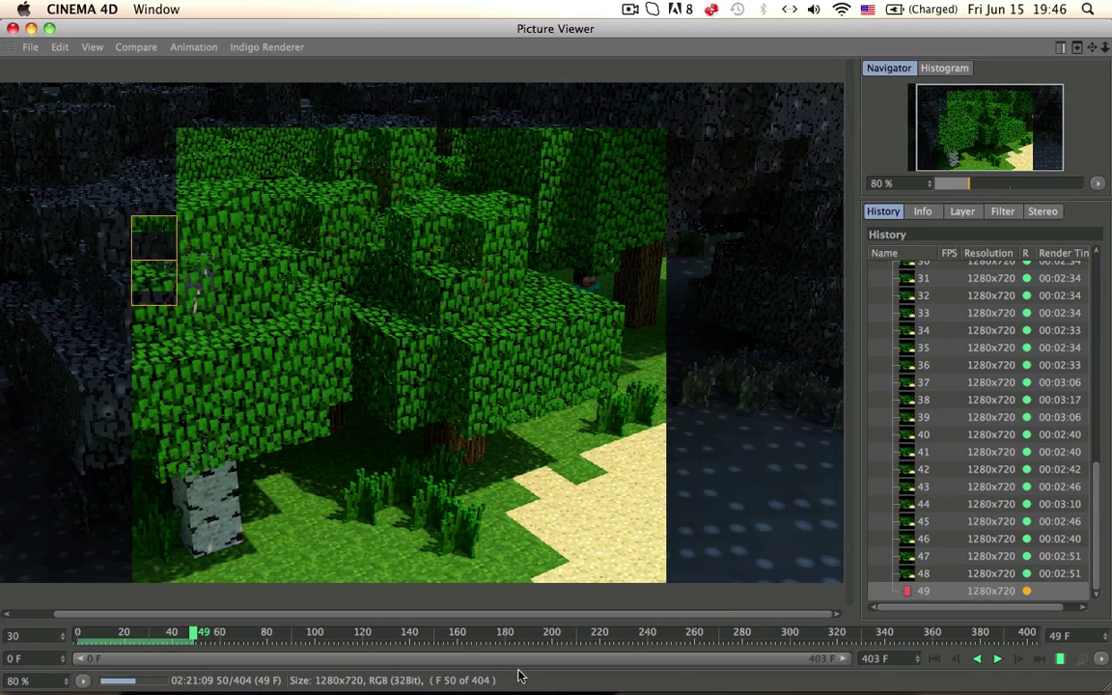
mouse_move(278, 666)
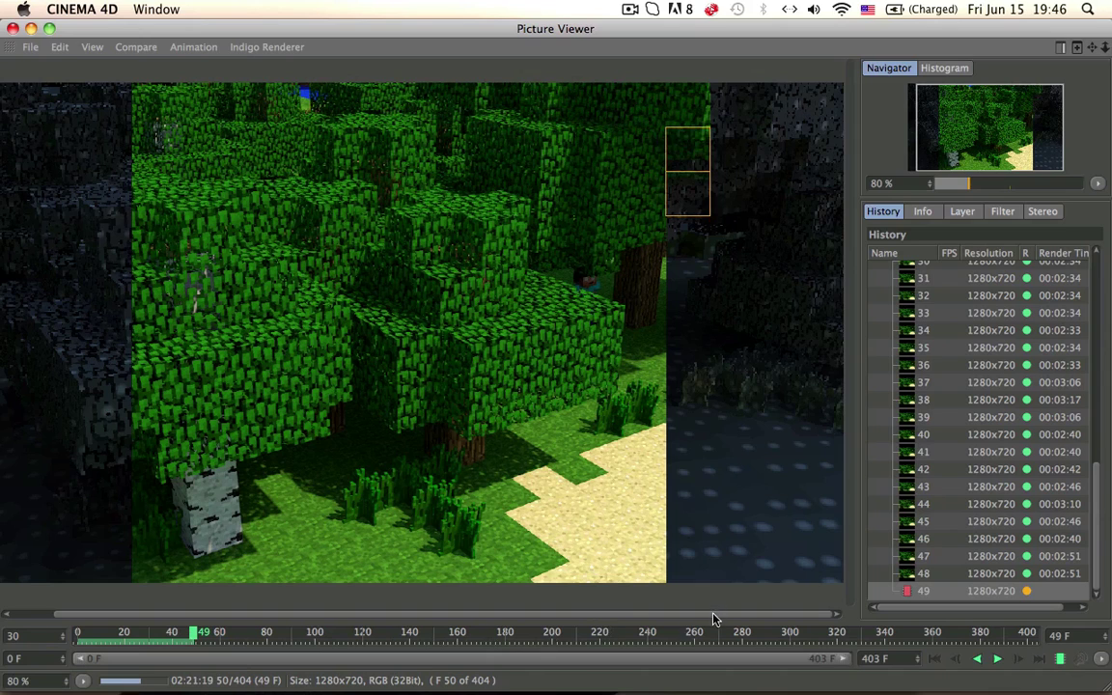
left_click_drag(715, 615, 427, 599)
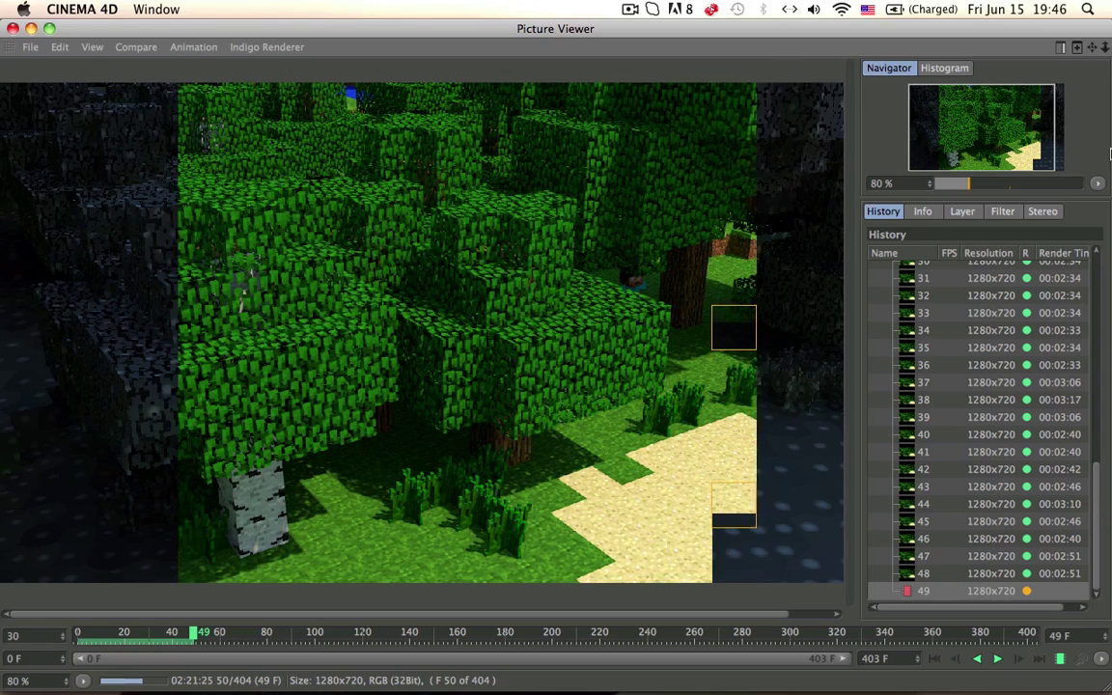
left_click_drag(987, 131, 1108, 122)
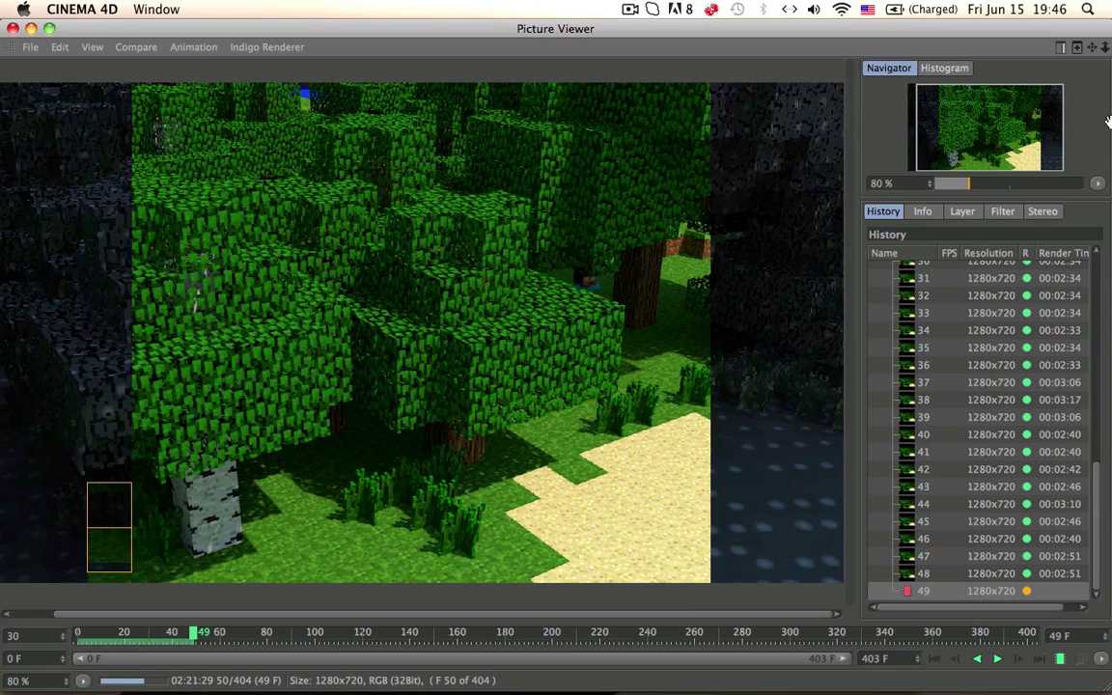
right_click(941, 118)
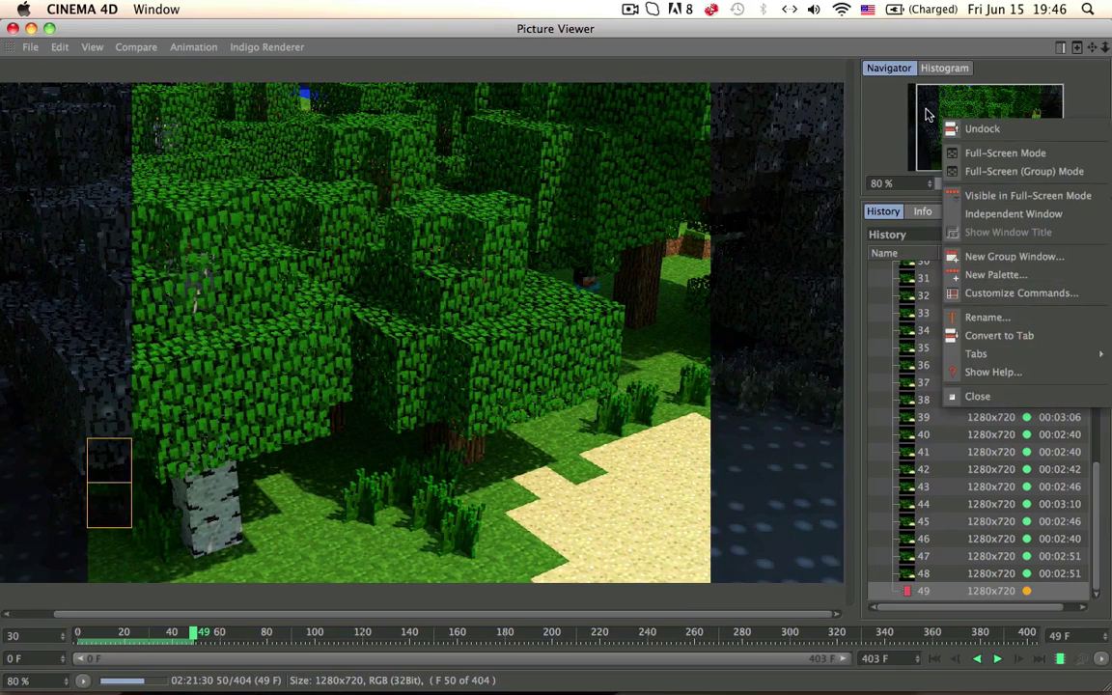
left_click(925, 114)
left_click_drag(941, 111, 934, 109)
left_click_drag(1019, 142, 927, 96)
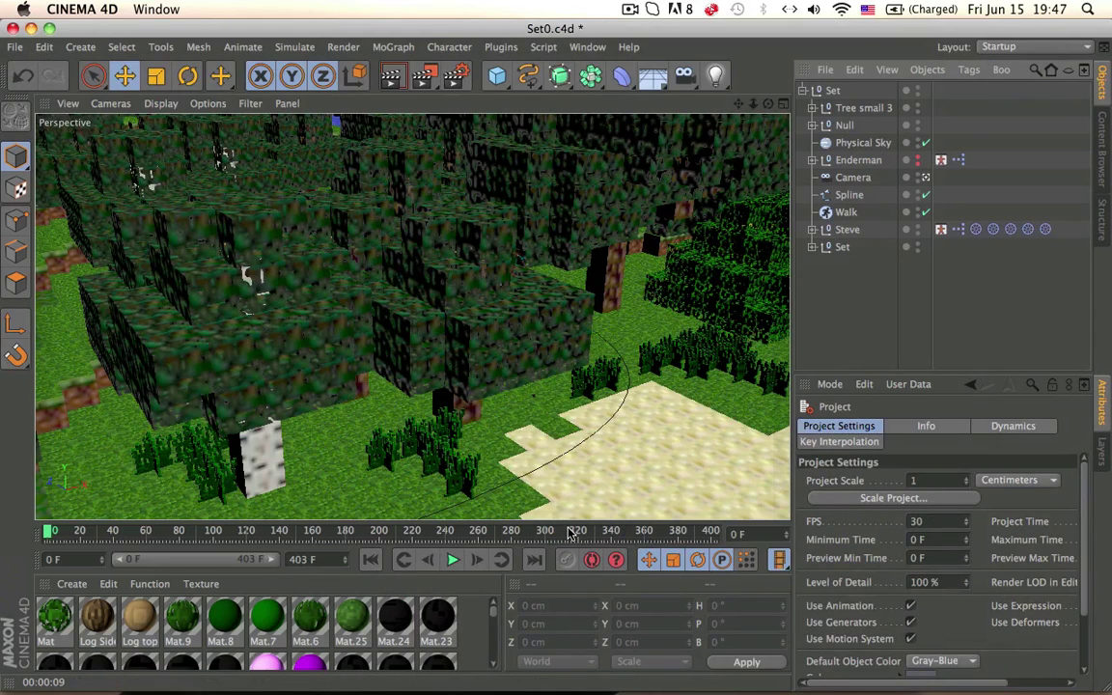
Play the scene's animation from frame 0 and stop it at frame 28.
left_click(454, 565)
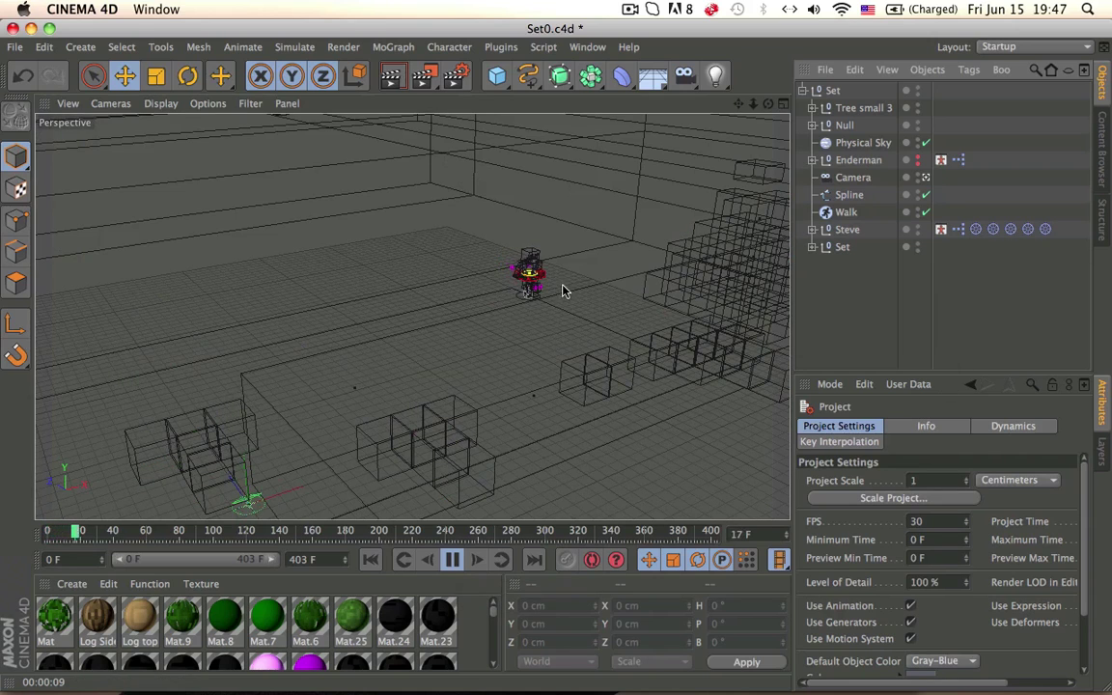
left_click(452, 560)
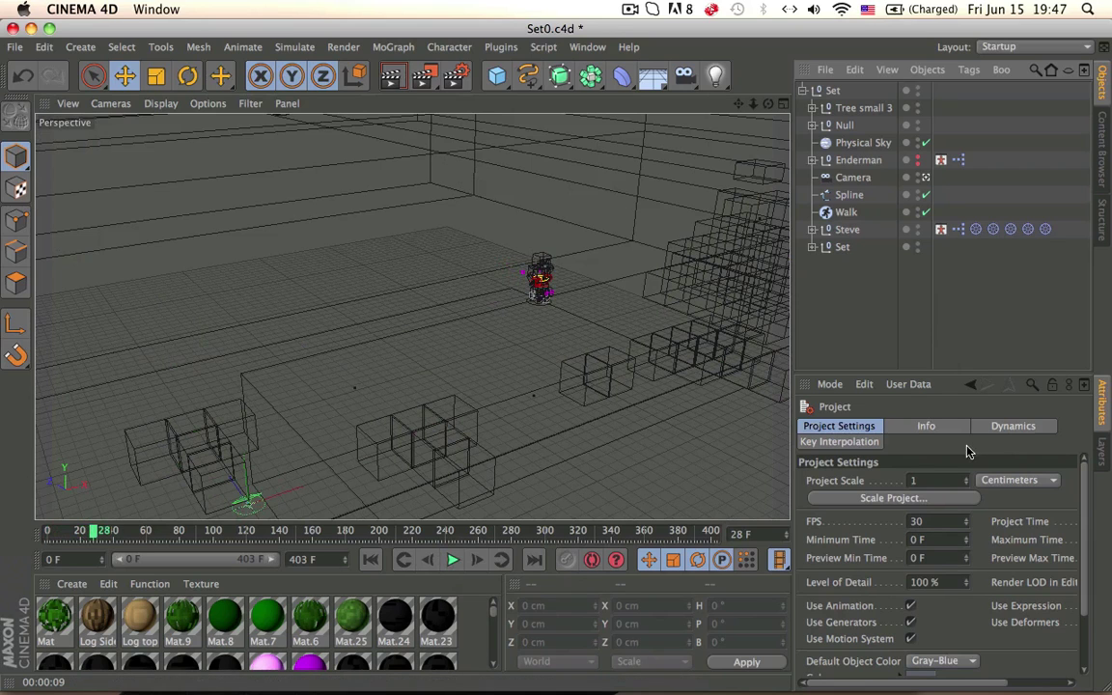
key("ctrl+r")
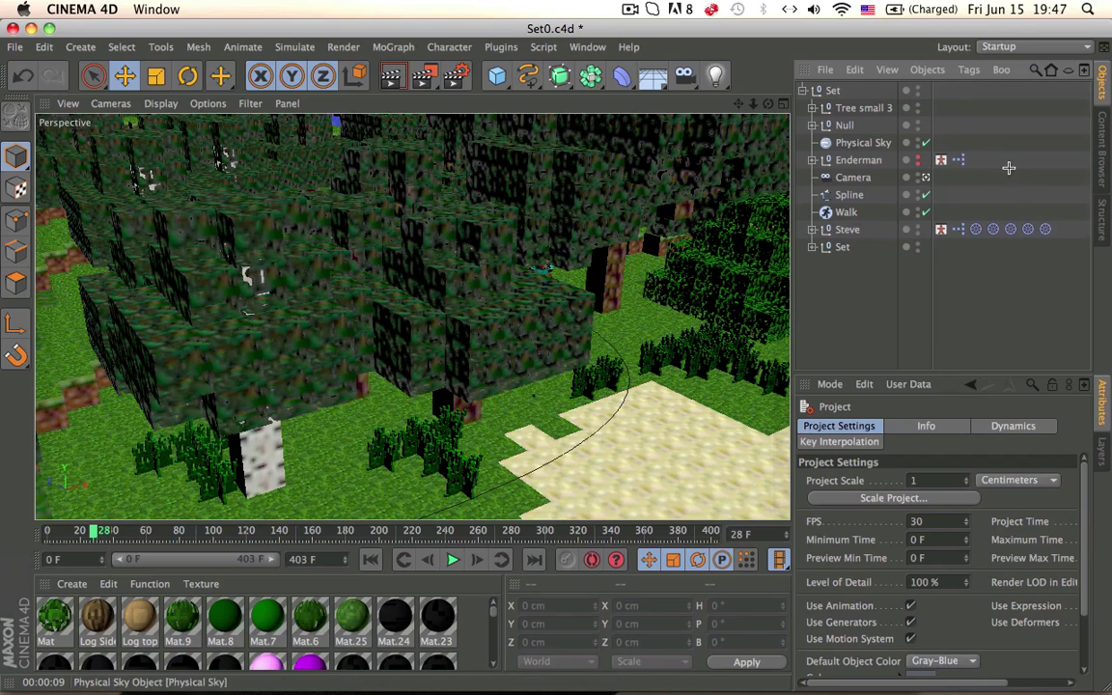
left_click_drag(1029, 121, 1005, 271)
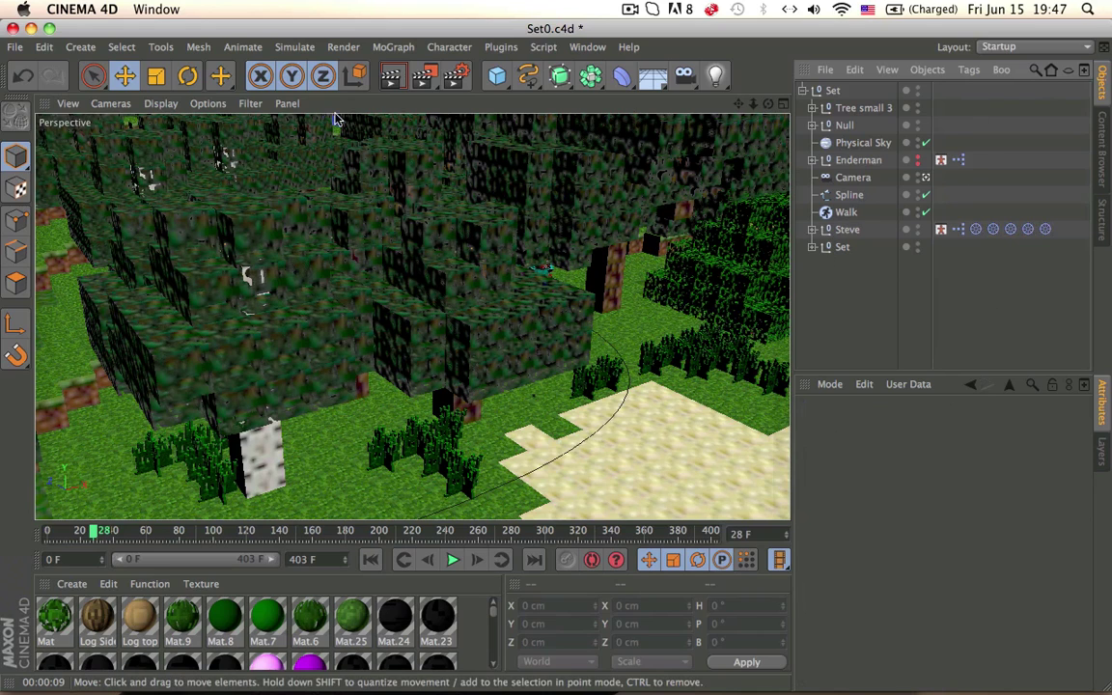
Set the project frame rate to 9 FPS and preview the animation from the first frame.
key("ctrl+d")
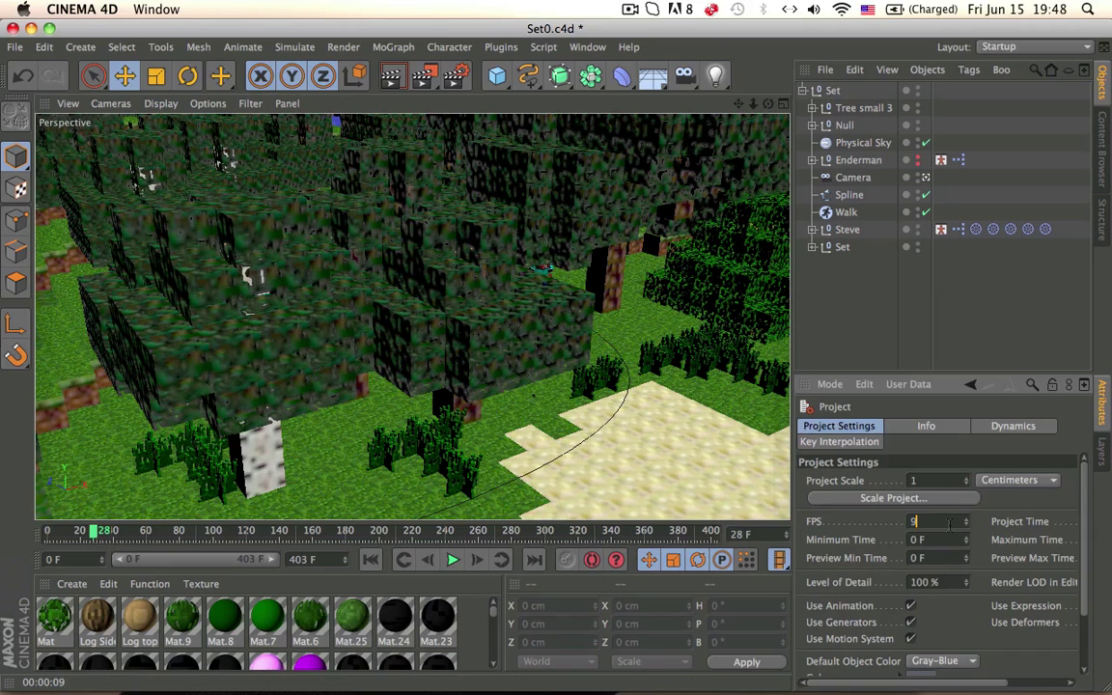
key("Return")
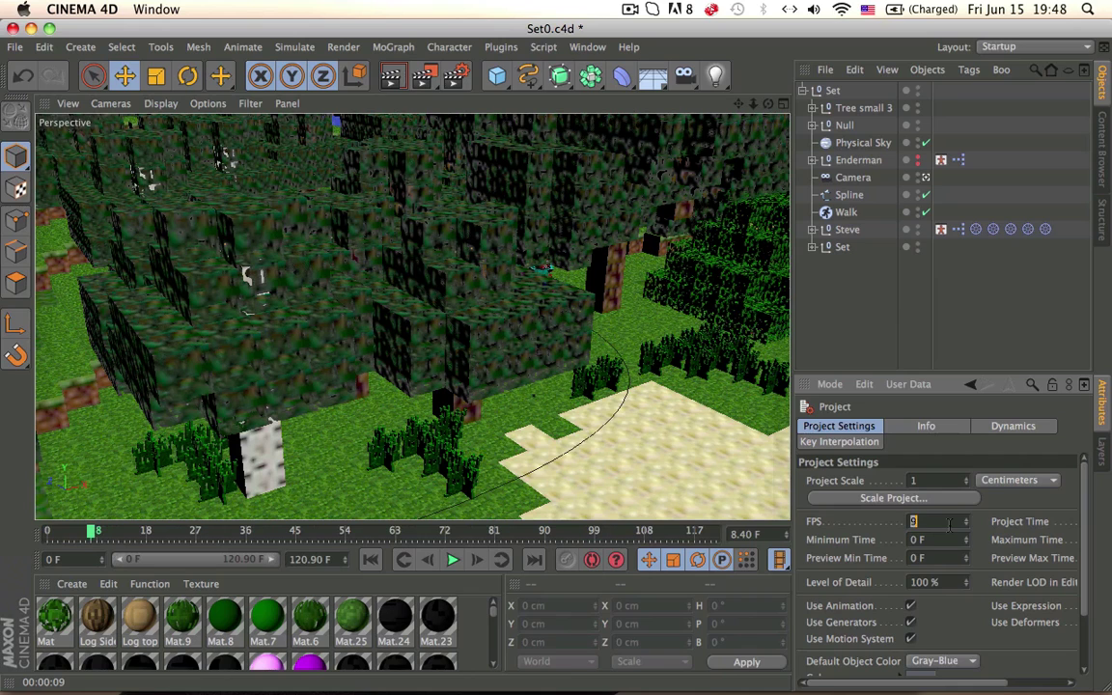
left_click(965, 527)
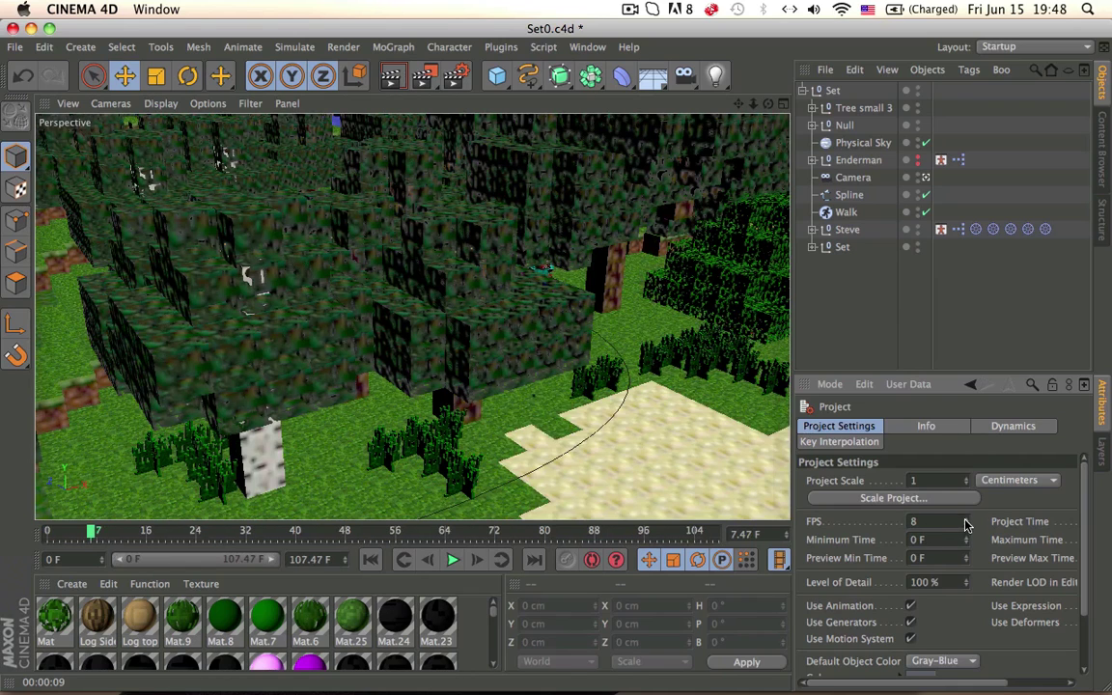
left_click_drag(97, 537, 49, 533)
left_click(456, 563)
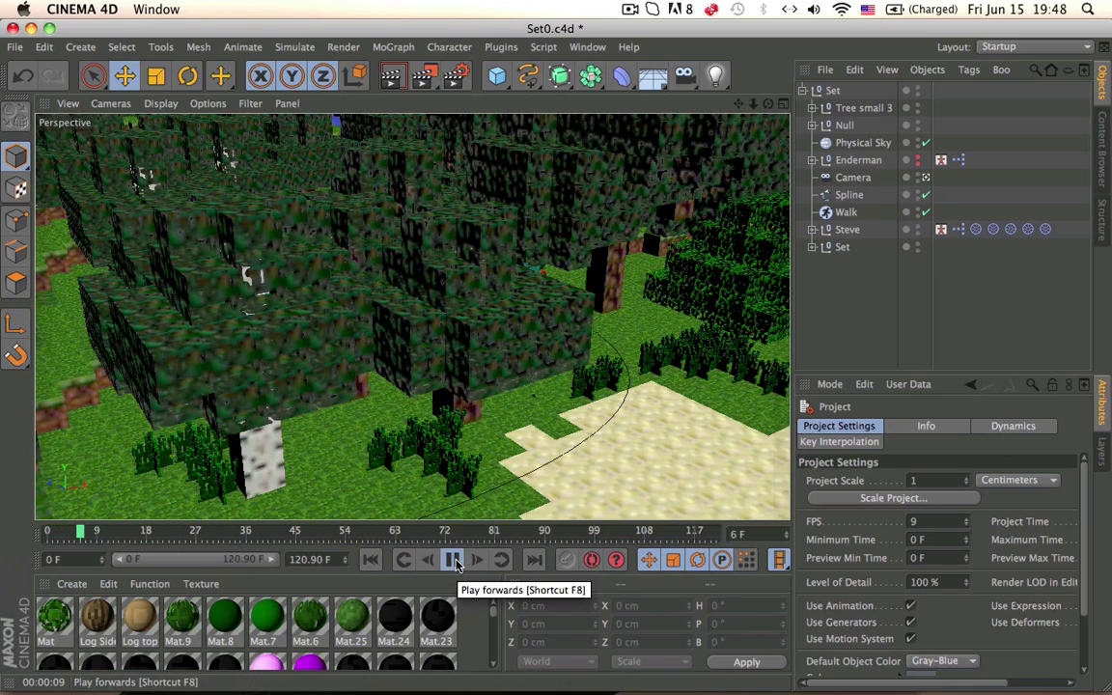
left_click(455, 562)
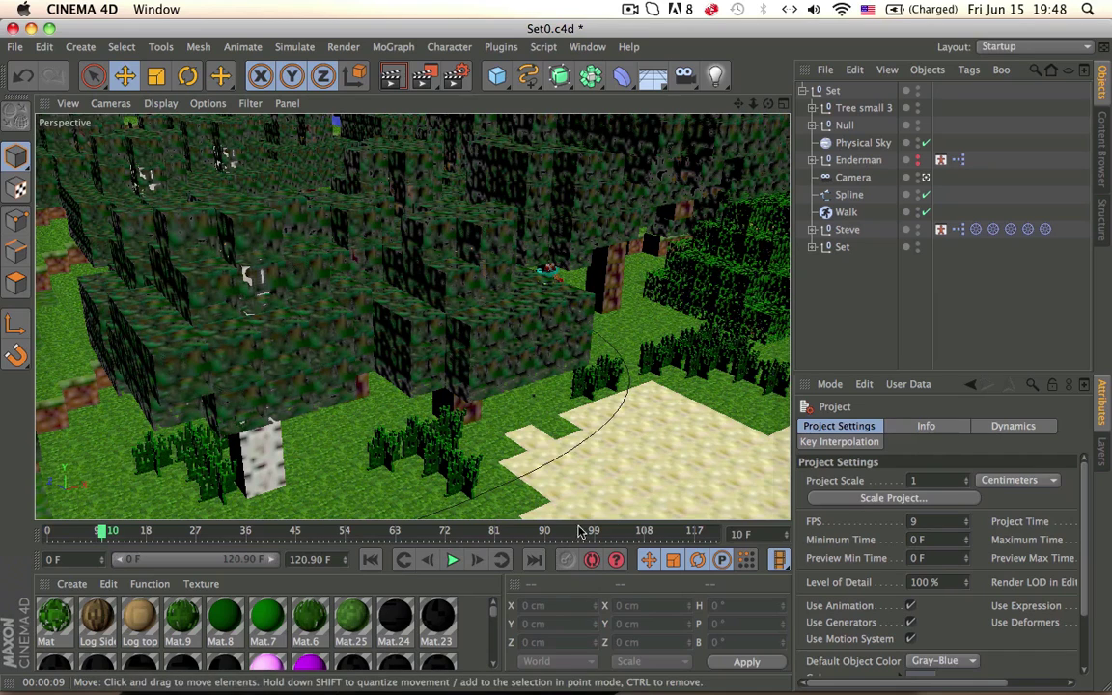
Set the project frame rate to 5 FPS and preview Steve's walk along the spline.
left_click_drag(944, 527, 906, 525)
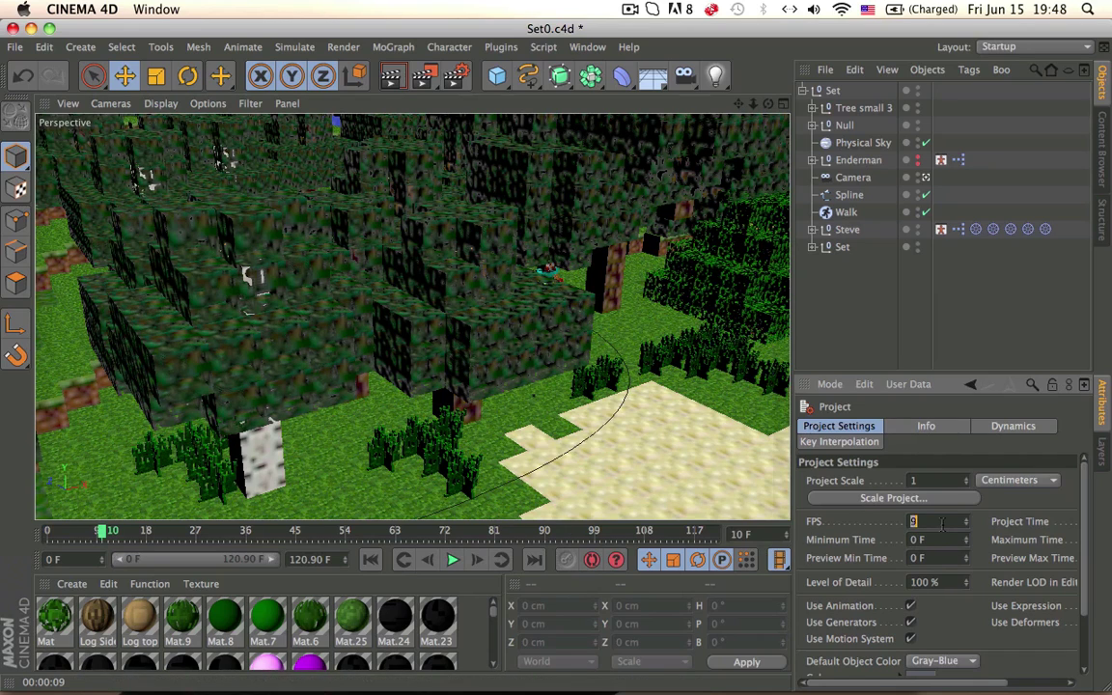
type("5")
key("Return")
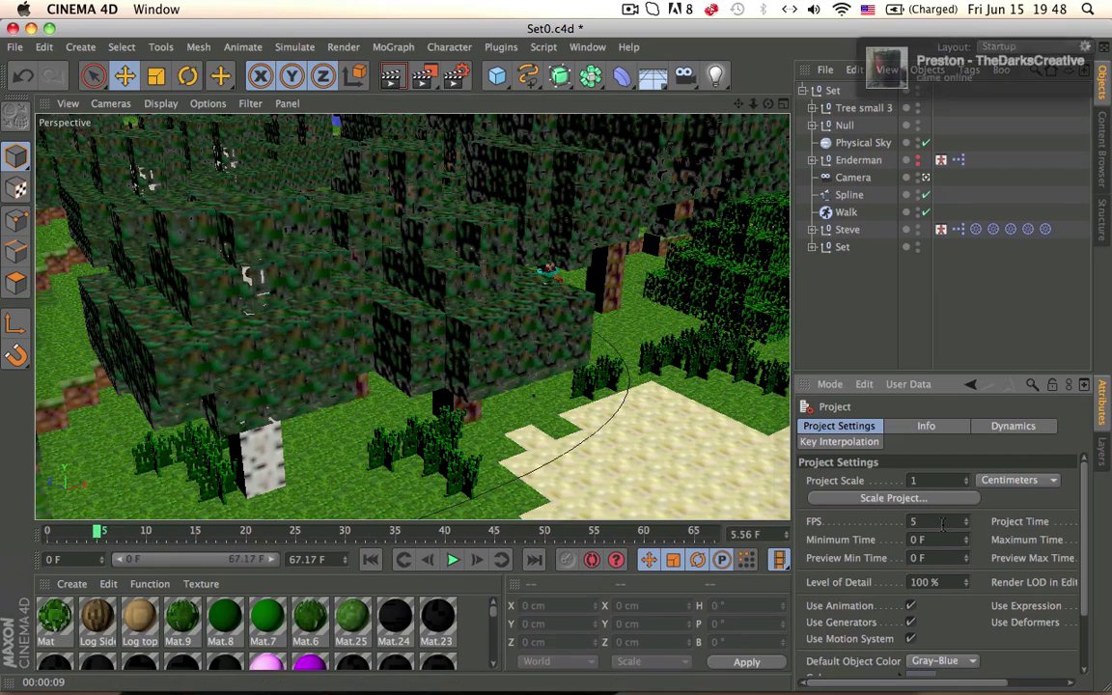
left_click(452, 562)
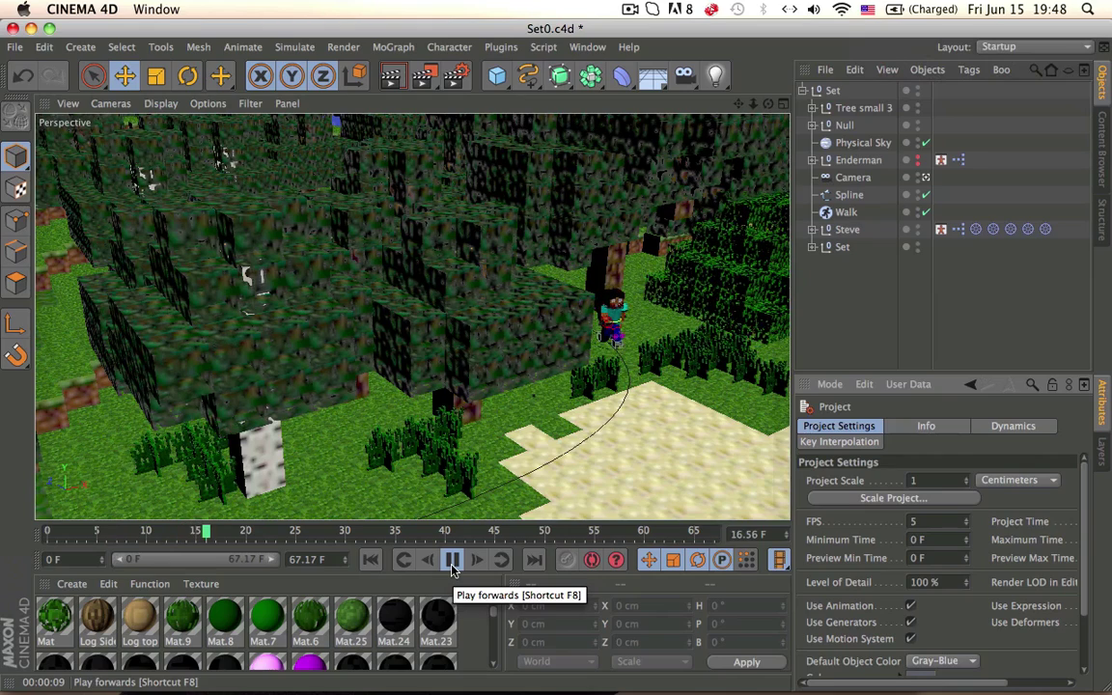
key("F8")
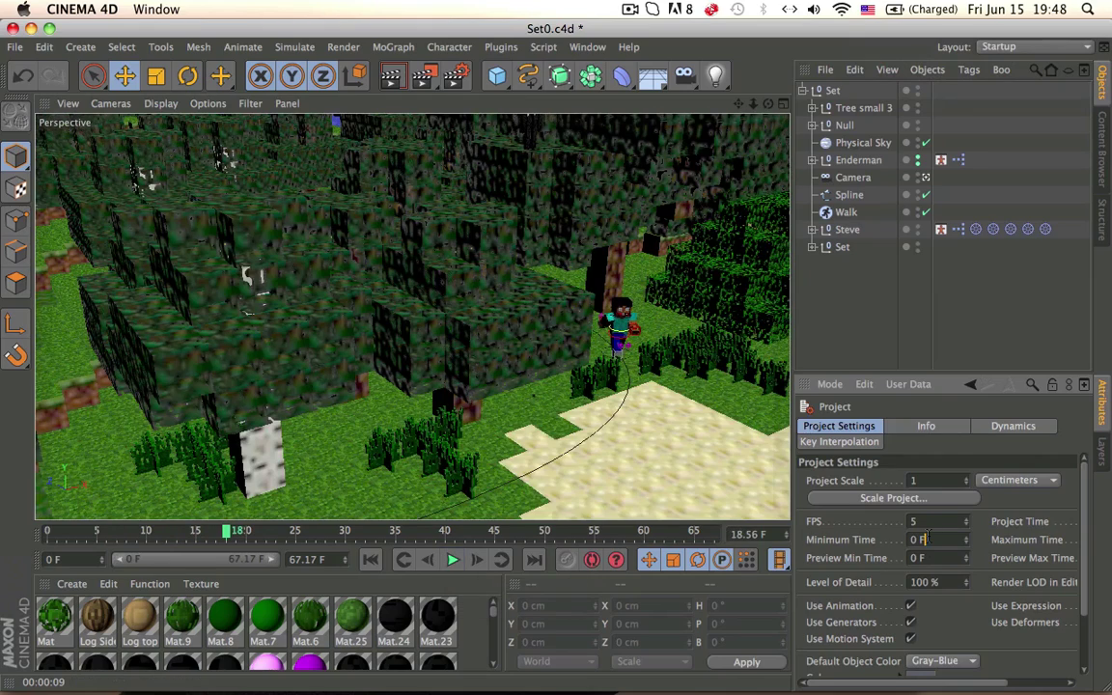
Set the project frame rate to 2 FPS, preview the animation from frame 0 and return to the first frame.
left_click(922, 521)
left_click(915, 278)
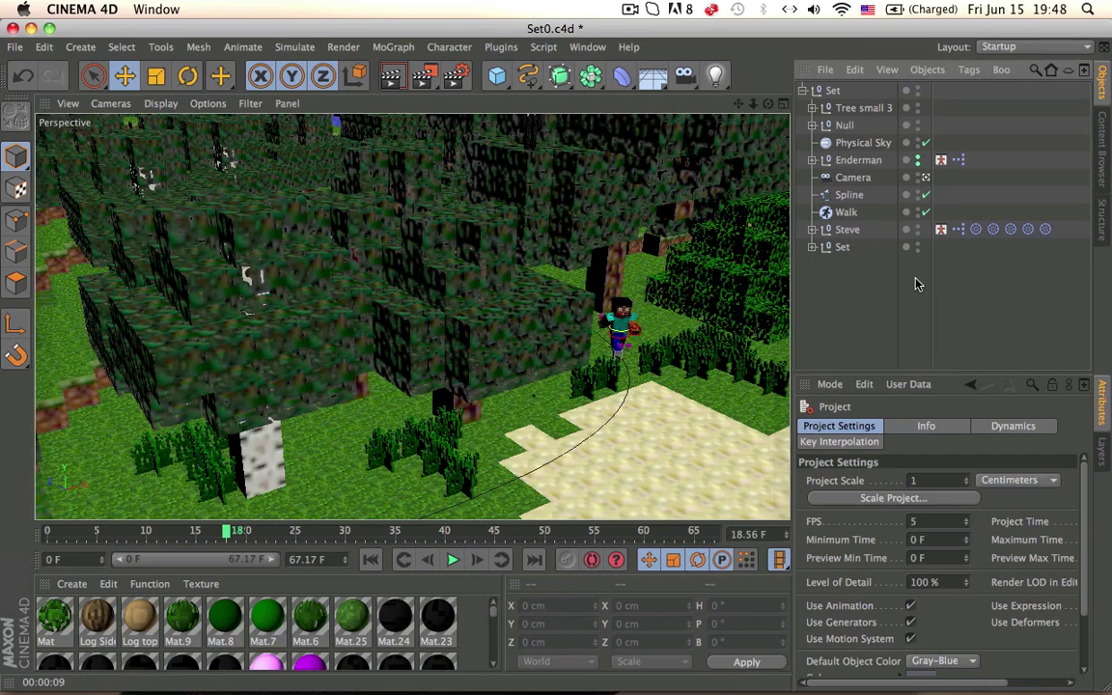
left_click_drag(276, 537, 3, 542)
left_click(955, 520)
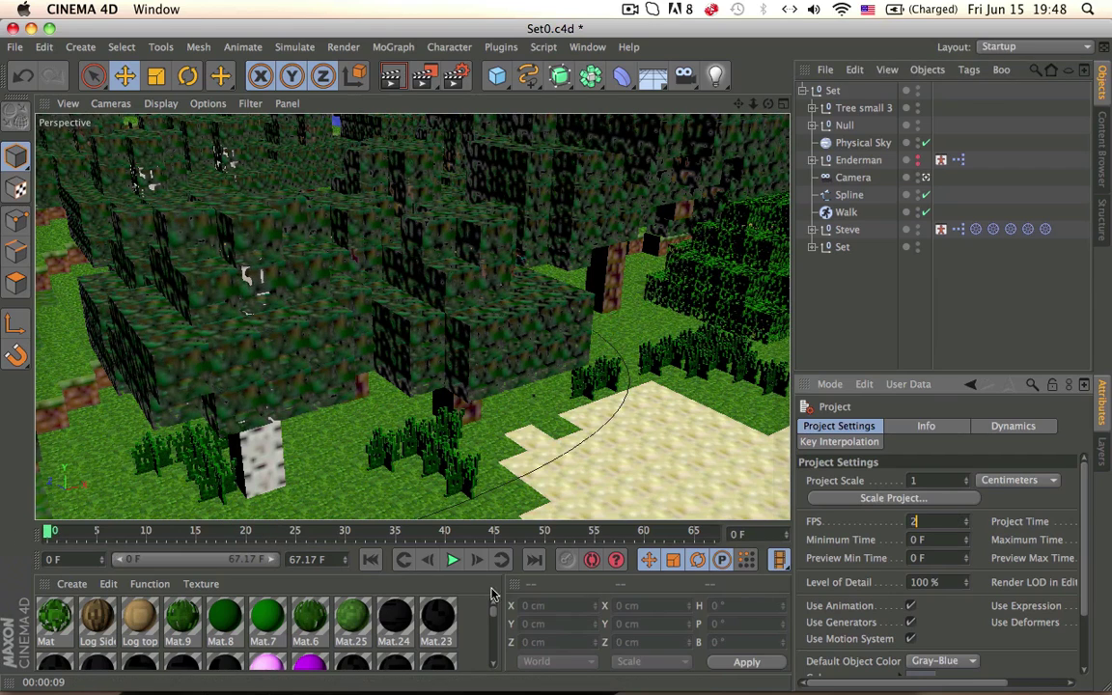
left_click(453, 559)
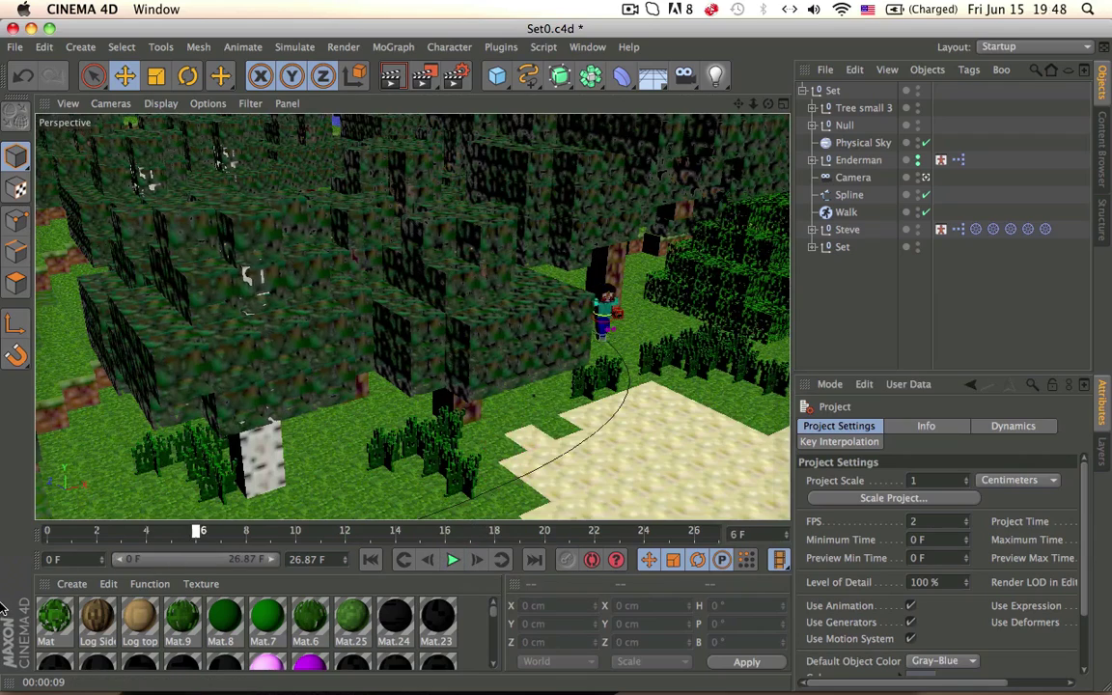
left_click_drag(0, 607, 47, 531)
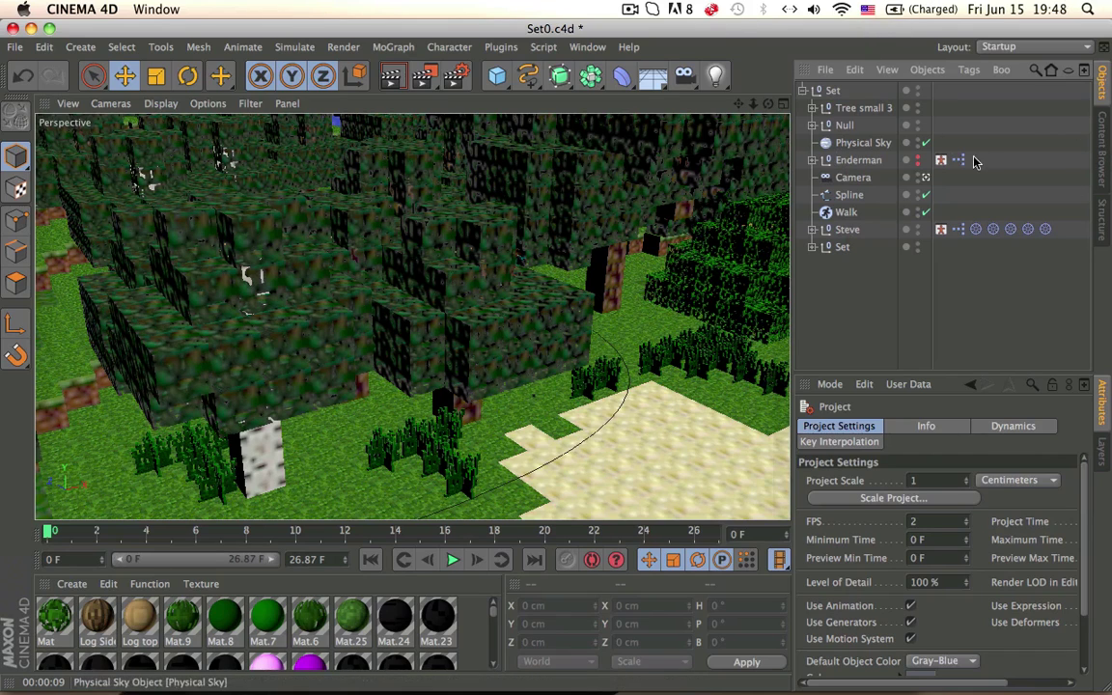
left_click_drag(968, 134, 1082, 275)
left_click(951, 266)
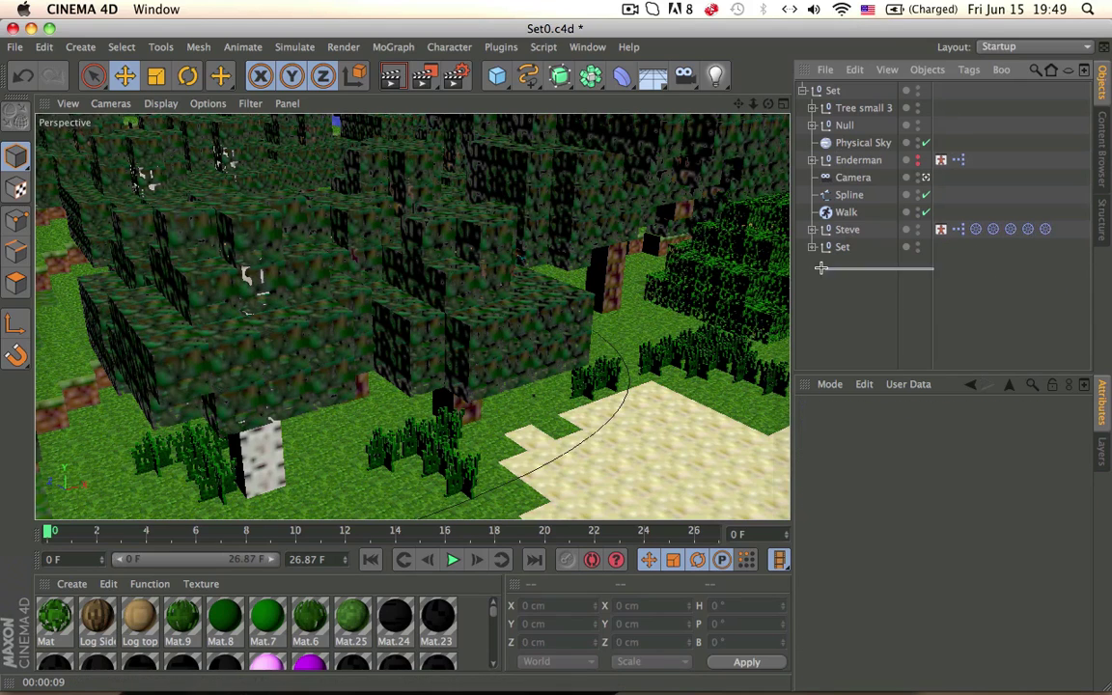
left_click_drag(831, 271, 964, 217)
left_click_drag(1069, 279, 834, 248)
left_click_drag(832, 319, 1091, 307)
left_click(848, 345)
left_click_drag(834, 291, 755, 249)
left_click(829, 304)
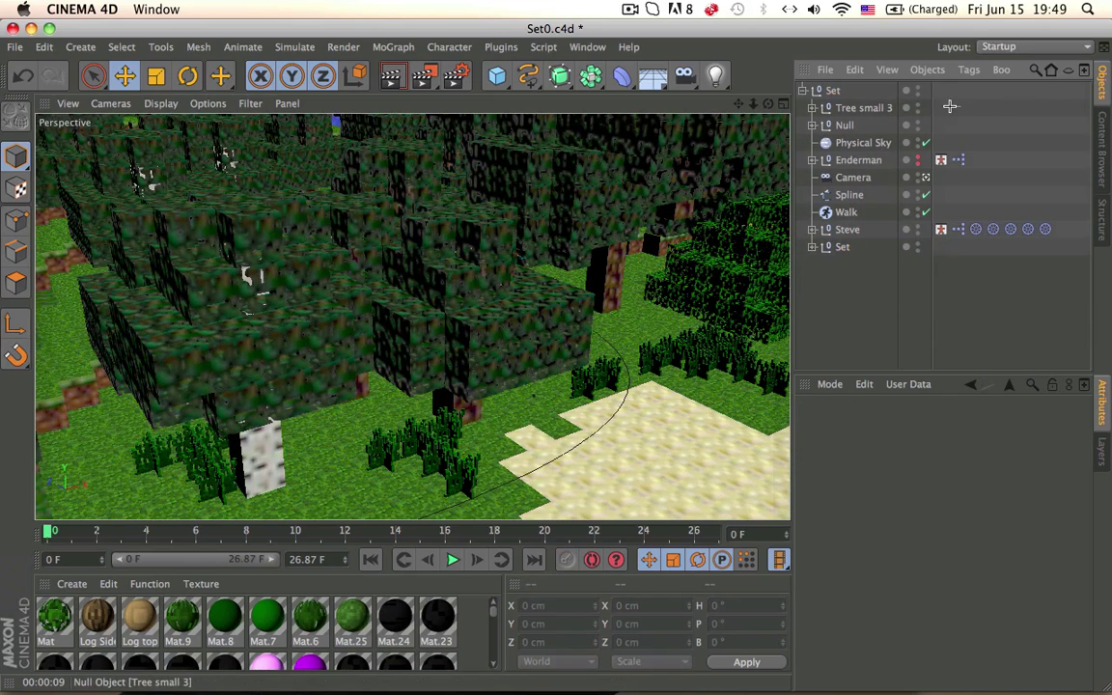
left_click_drag(951, 108, 1098, 203)
left_click(1010, 178)
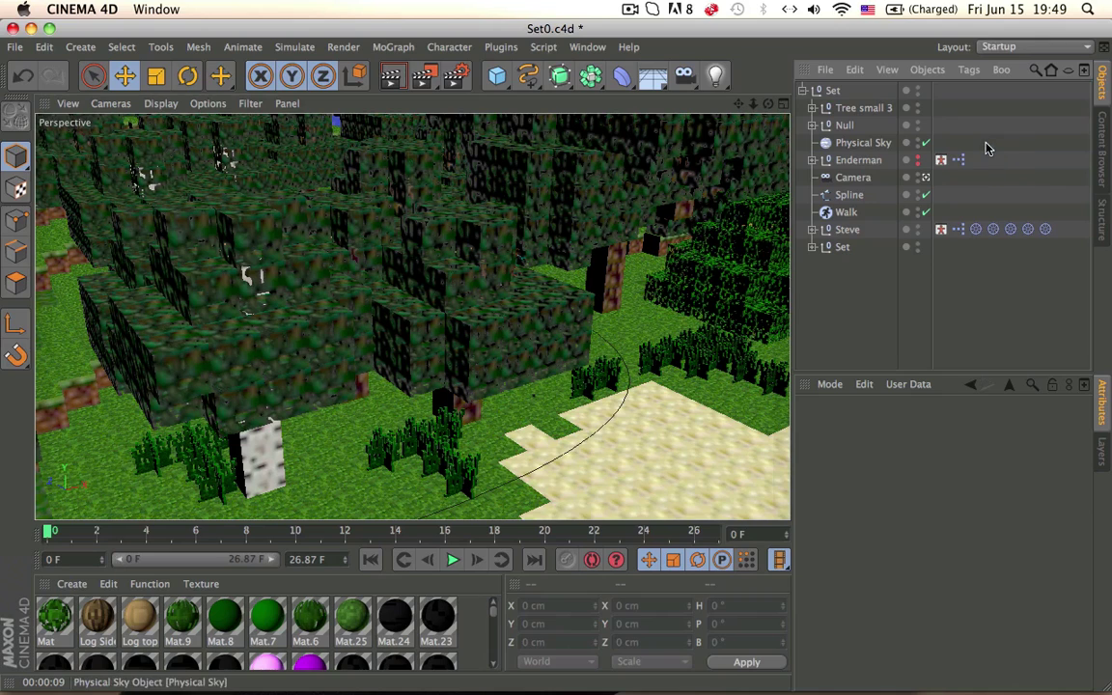
left_click(1027, 229)
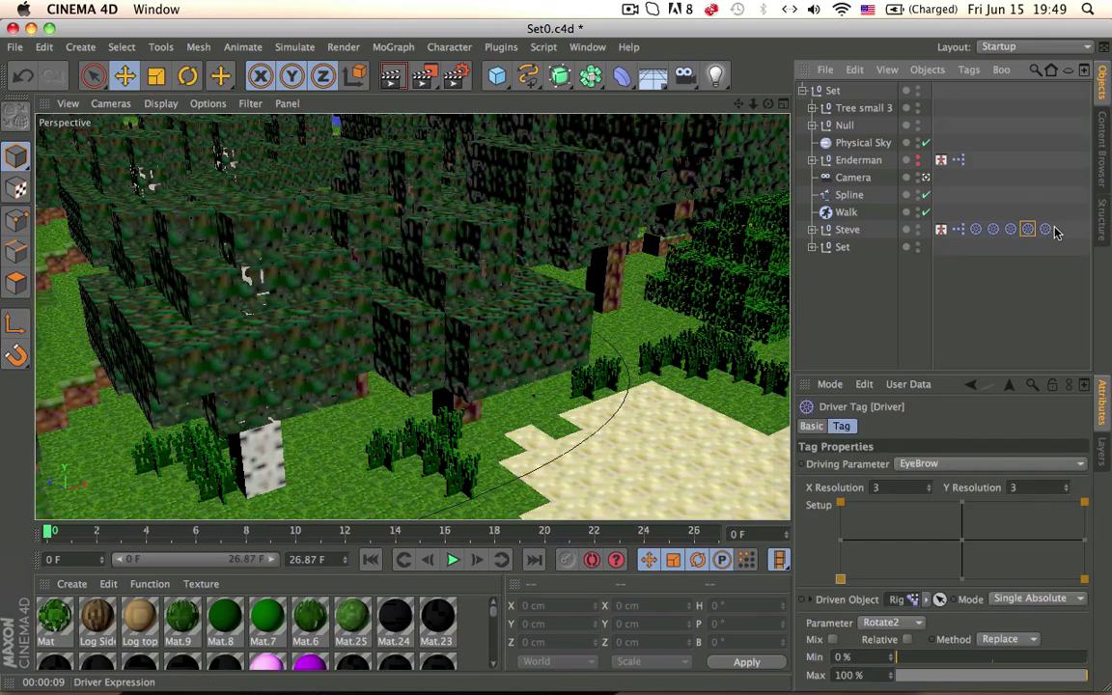
left_click(1031, 213)
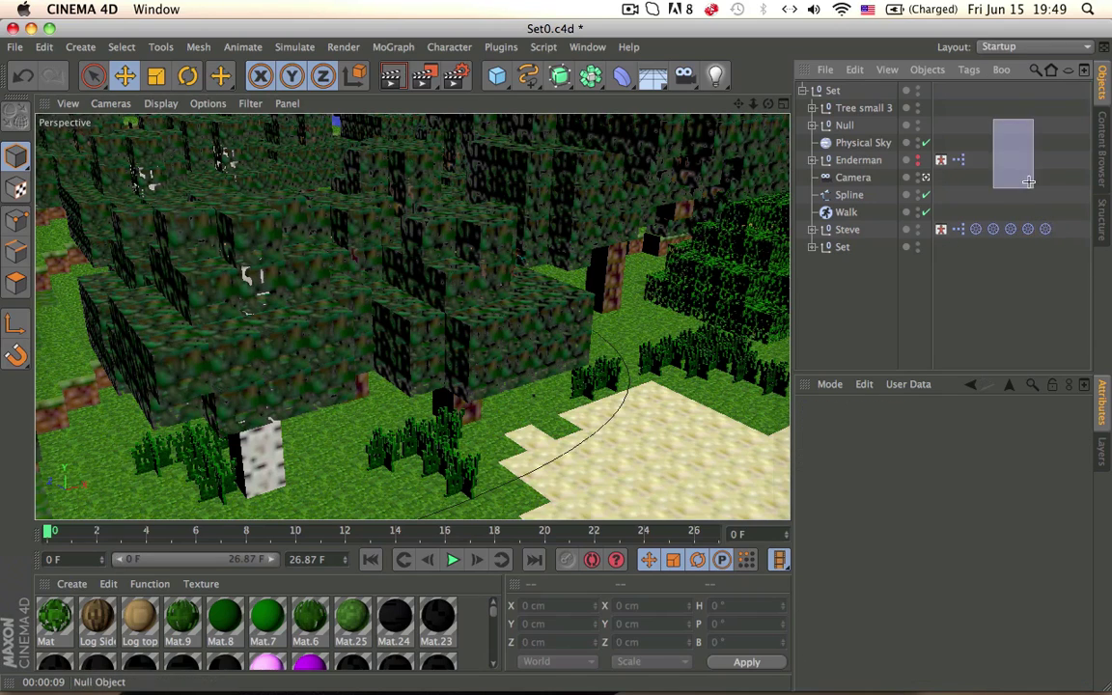
left_click_drag(1076, 226, 951, 88)
left_click(1067, 203)
left_click(956, 129)
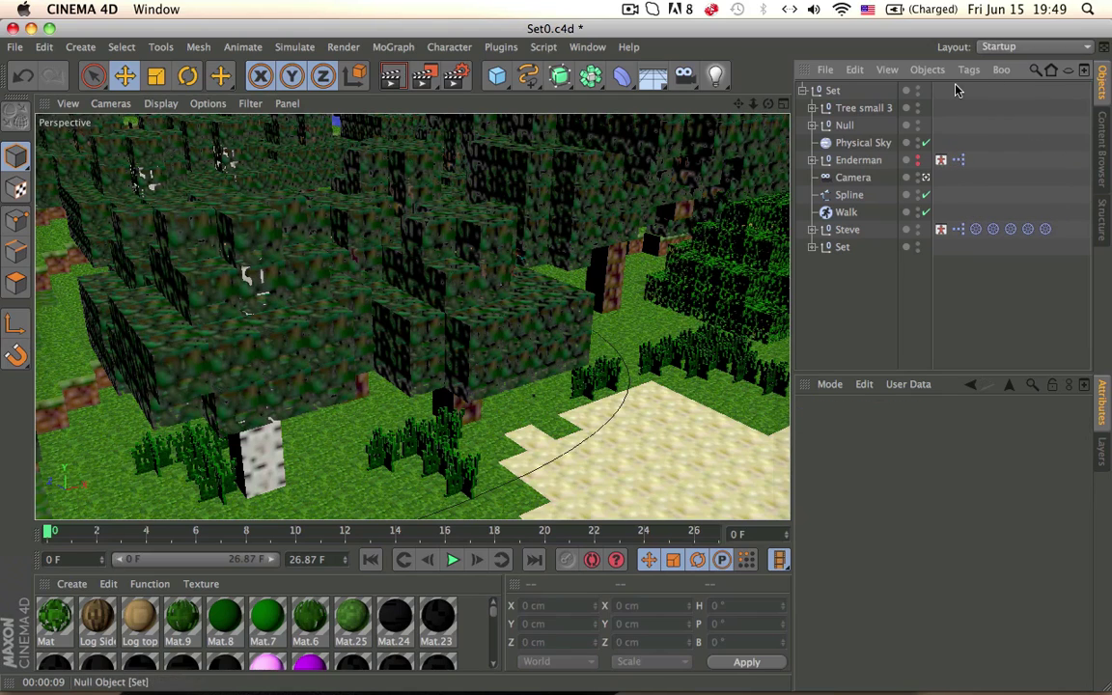
left_click_drag(967, 90, 1051, 215)
left_click_drag(972, 85, 1049, 215)
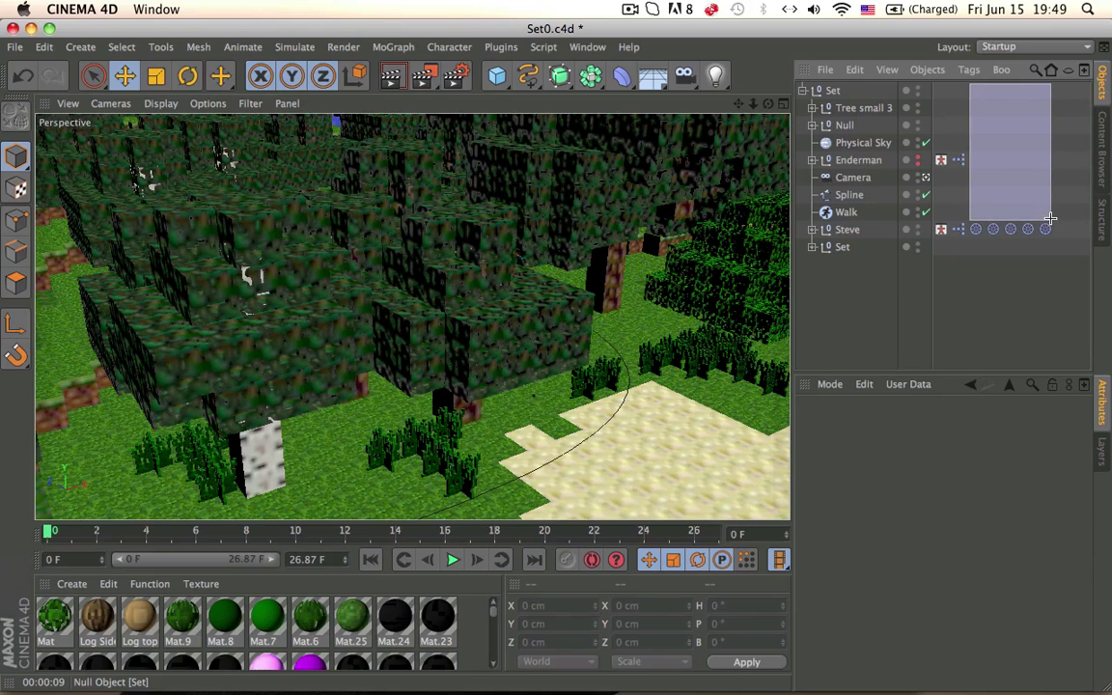
left_click_drag(1051, 219, 946, 50)
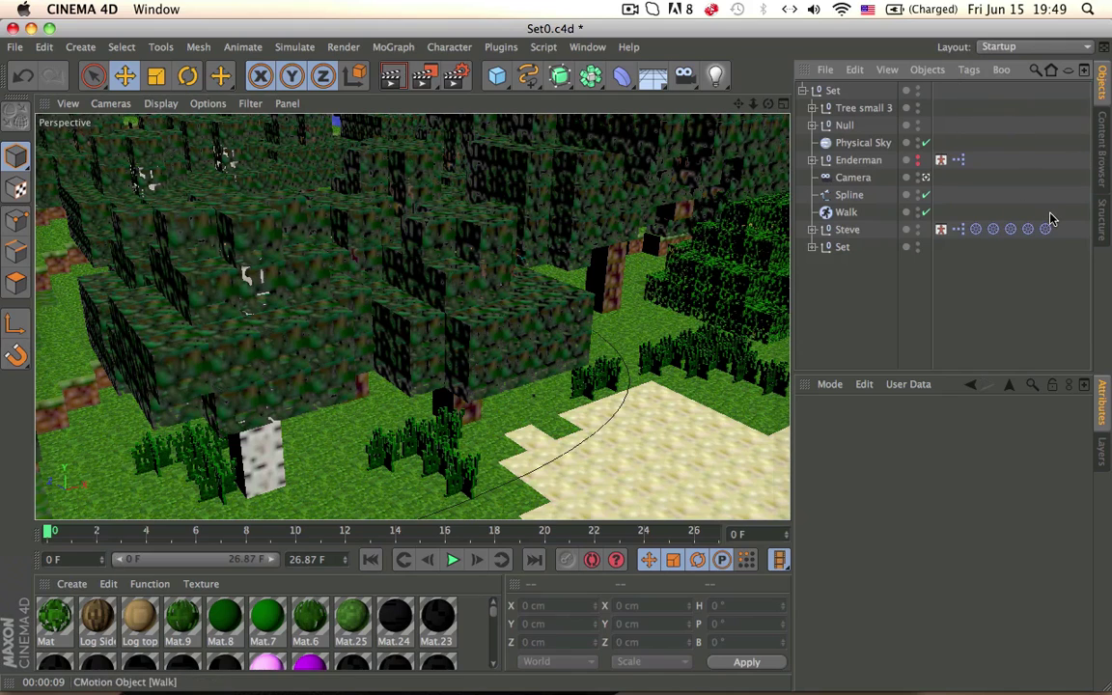
left_click_drag(1050, 214, 973, 25)
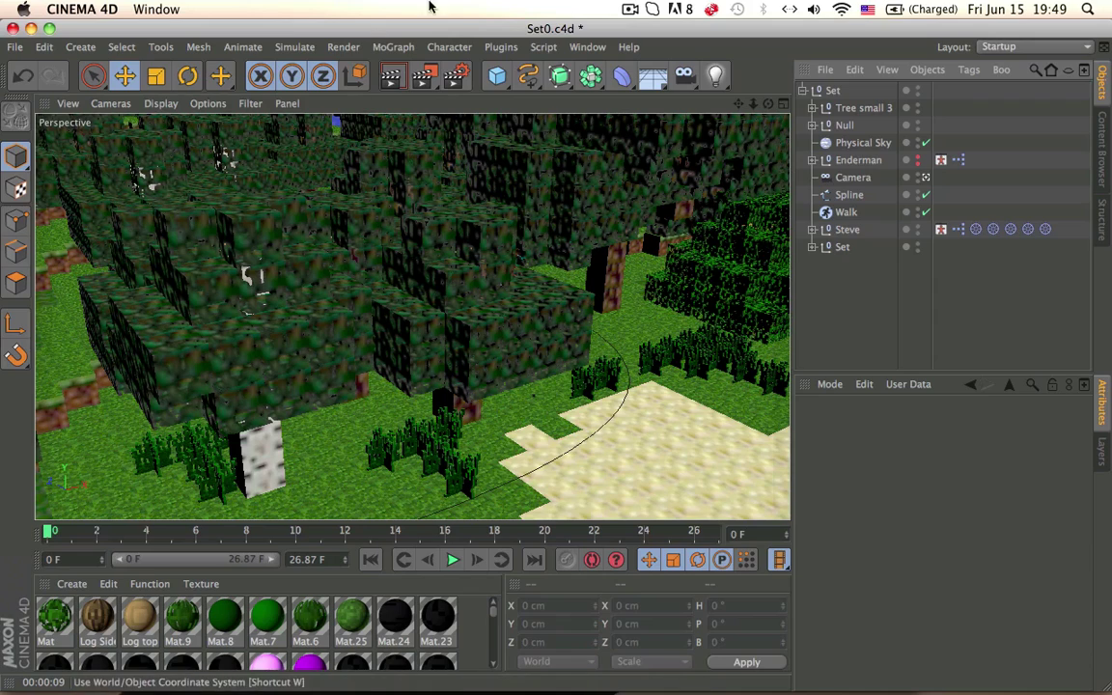
mouse_move(480, 29)
left_mouse_down()
mouse_move(482, 41)
mouse_move(481, 27)
left_mouse_up()
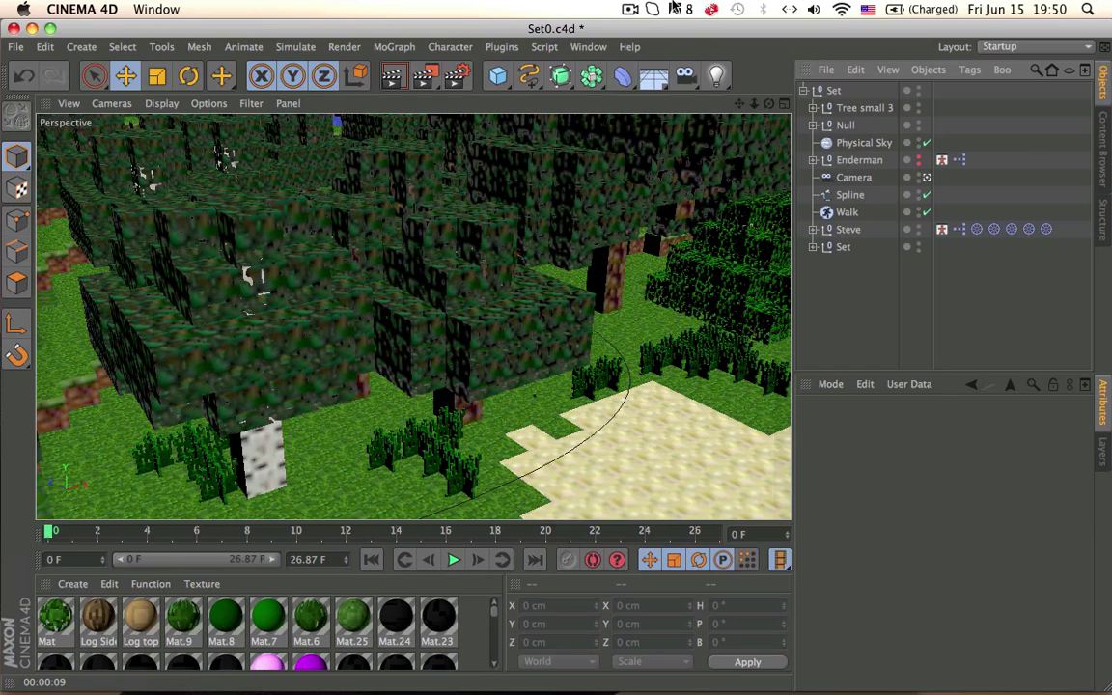
left_click(638, 8)
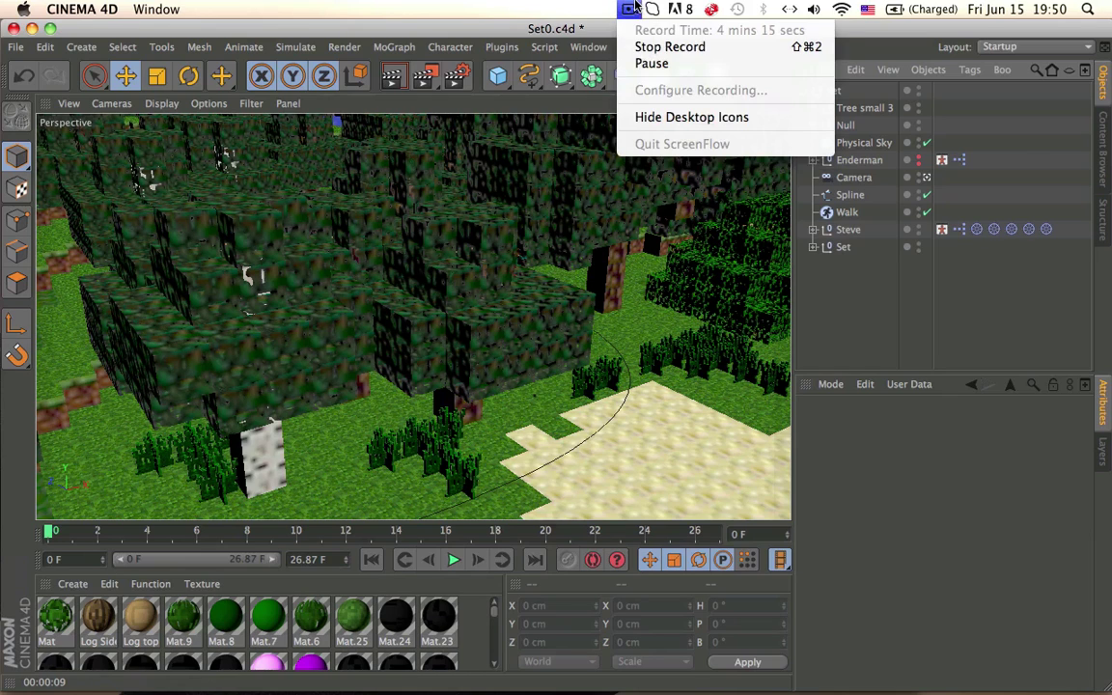
left_click(636, 8)
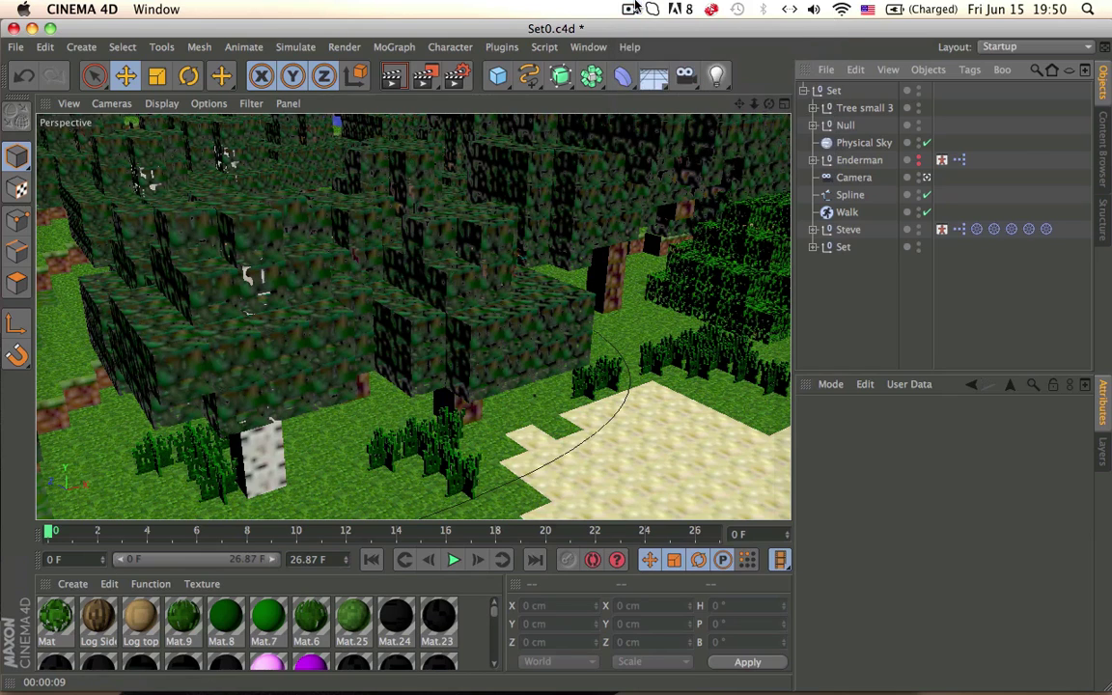
left_click(635, 8)
left_click(635, 8)
left_click(635, 8)
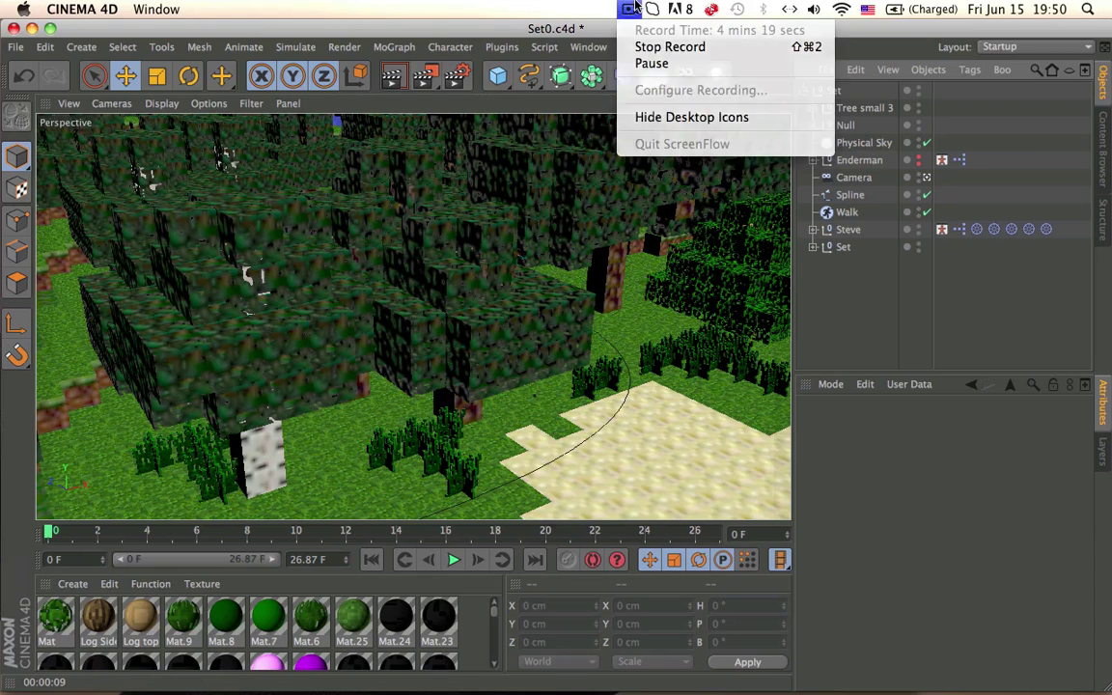
left_click(635, 7)
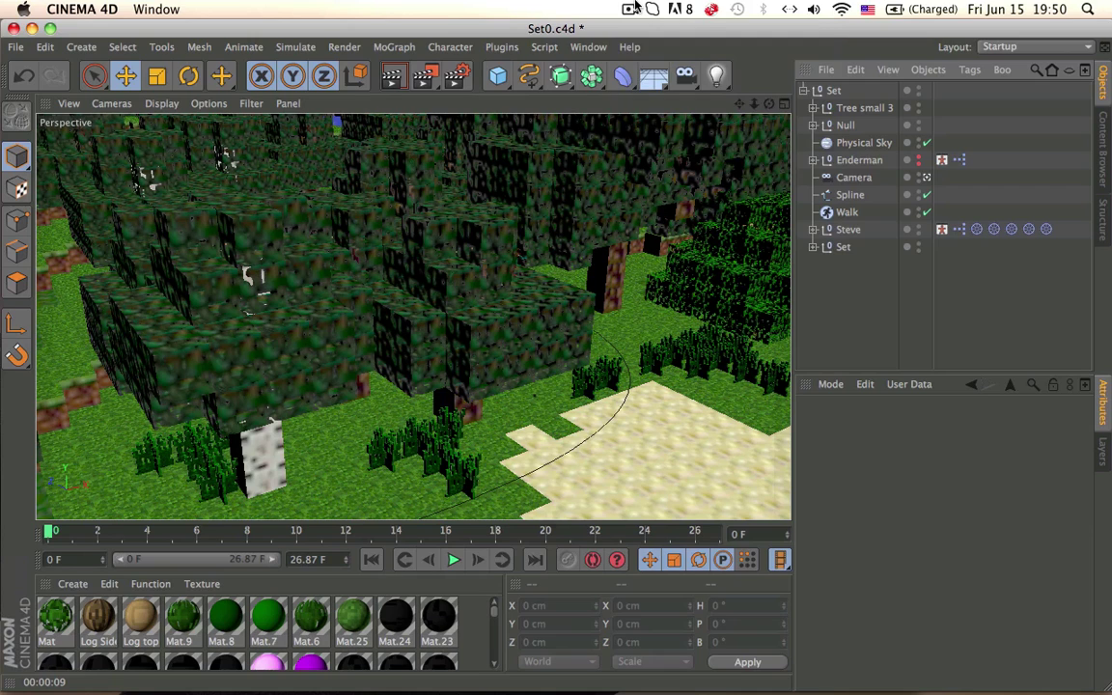
left_click(635, 8)
left_click(635, 7)
left_click(635, 8)
left_click(635, 7)
left_click(635, 8)
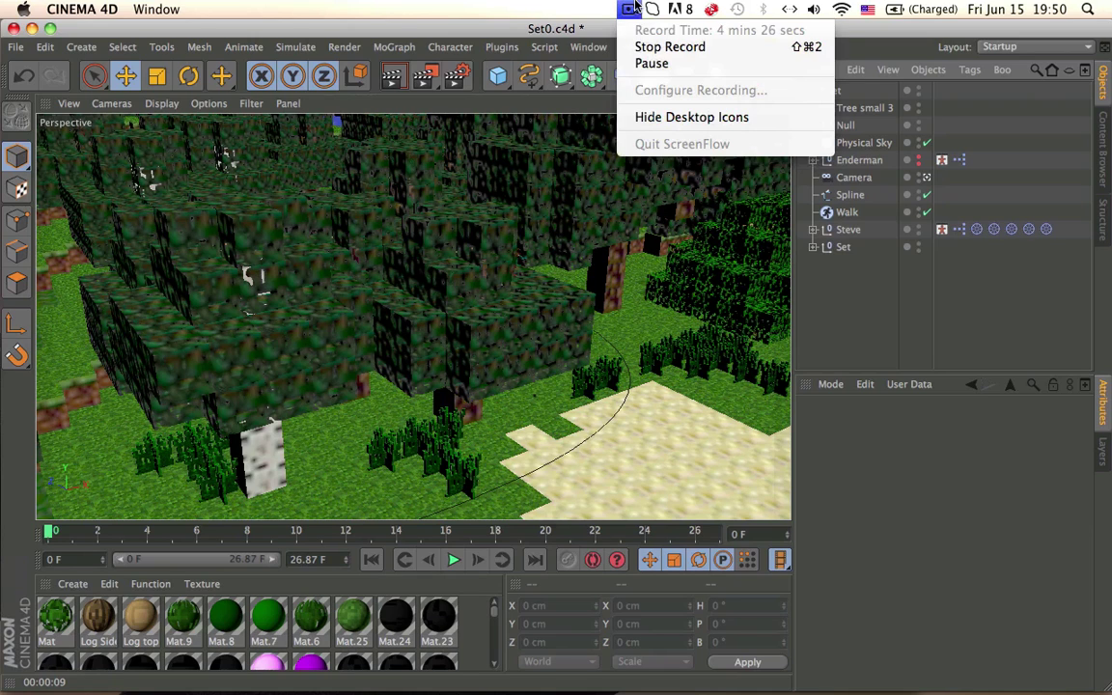
left_click(593, 36)
left_click(598, 24)
left_click(629, 5)
left_click(1056, 22)
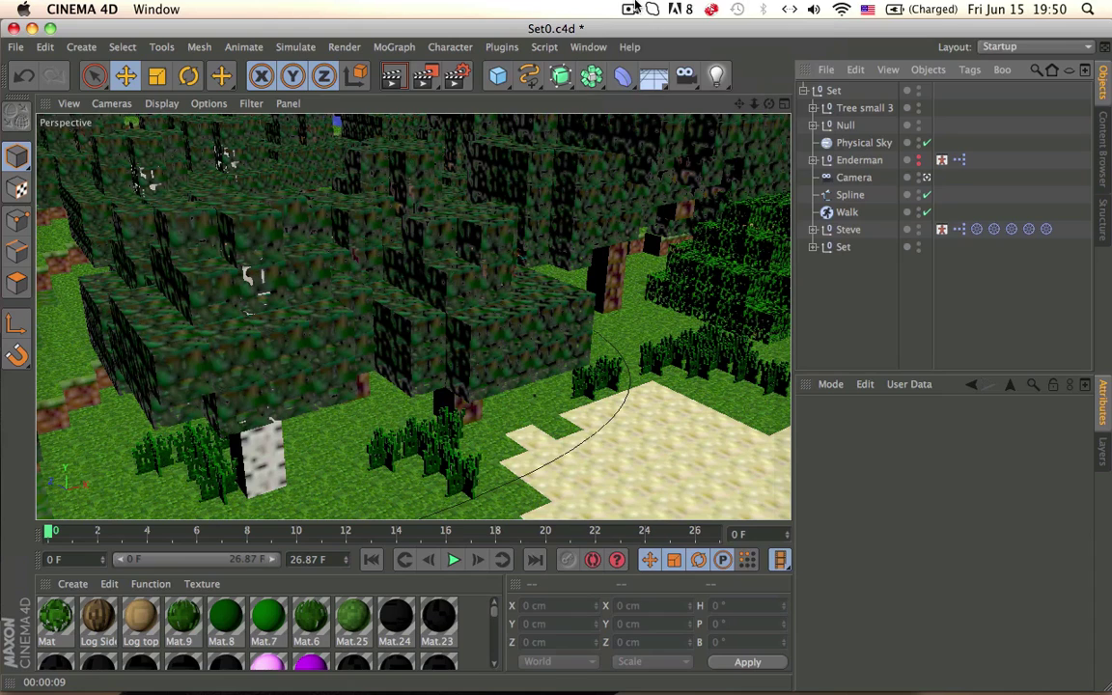
left_click(632, 9)
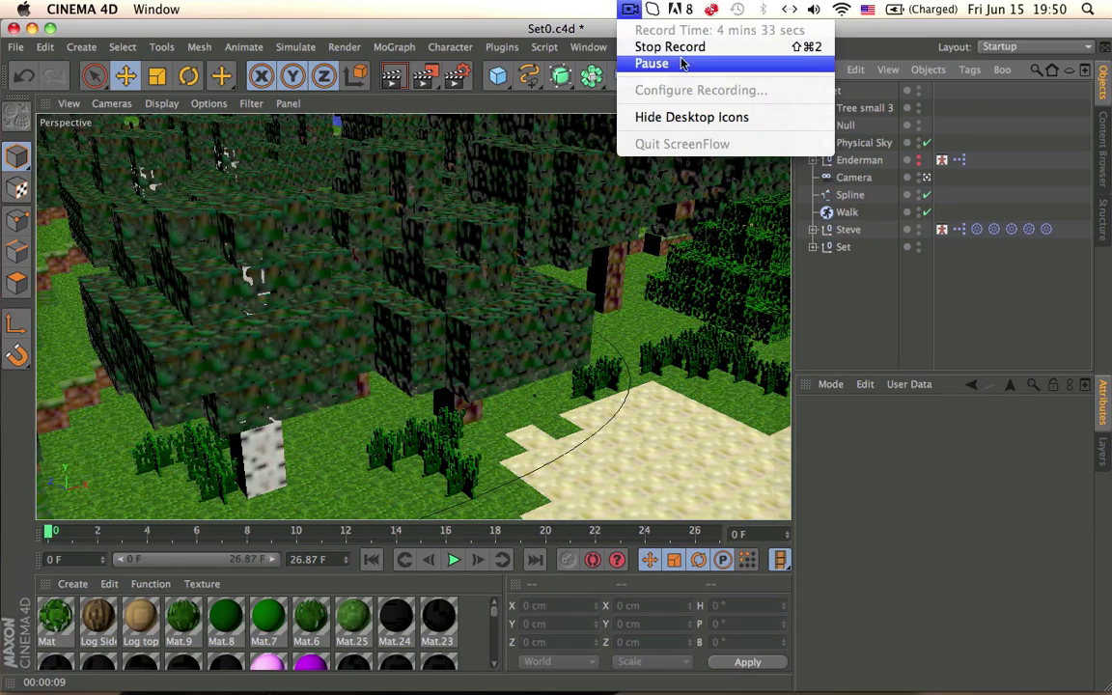